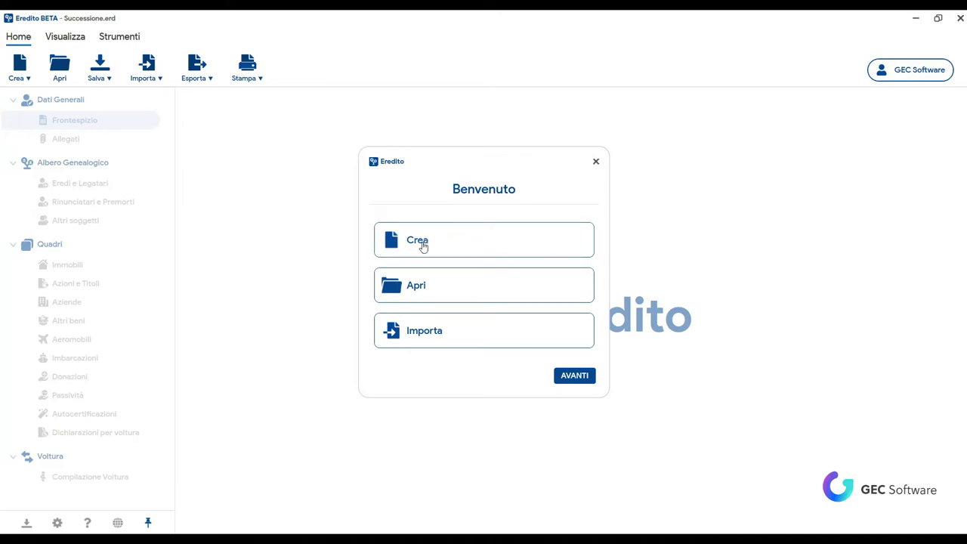
Step: Choose Crea in the Benvenuto dialog and advance to the Modello 4 / Trasmissione Telematica choice
left_click(421, 247)
left_click(574, 376)
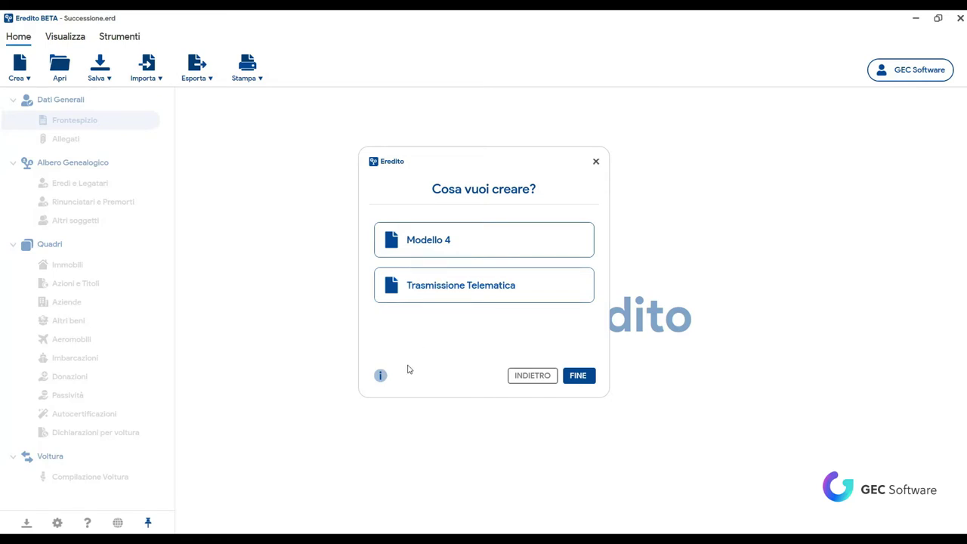
mouse_move(381, 376)
Step: Finish the setup and save the new declaration as Successione3.erd on the Desktop
left_click(579, 378)
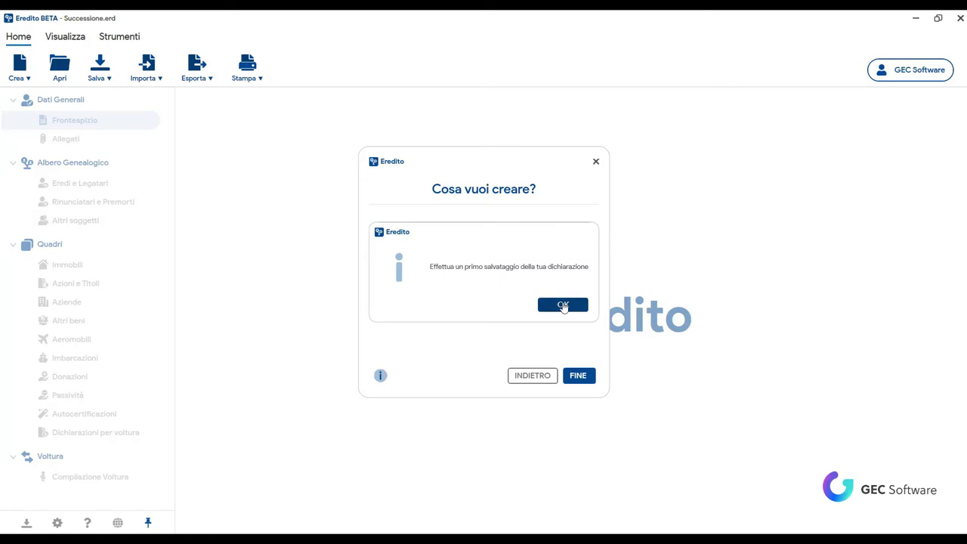
left_click(563, 305)
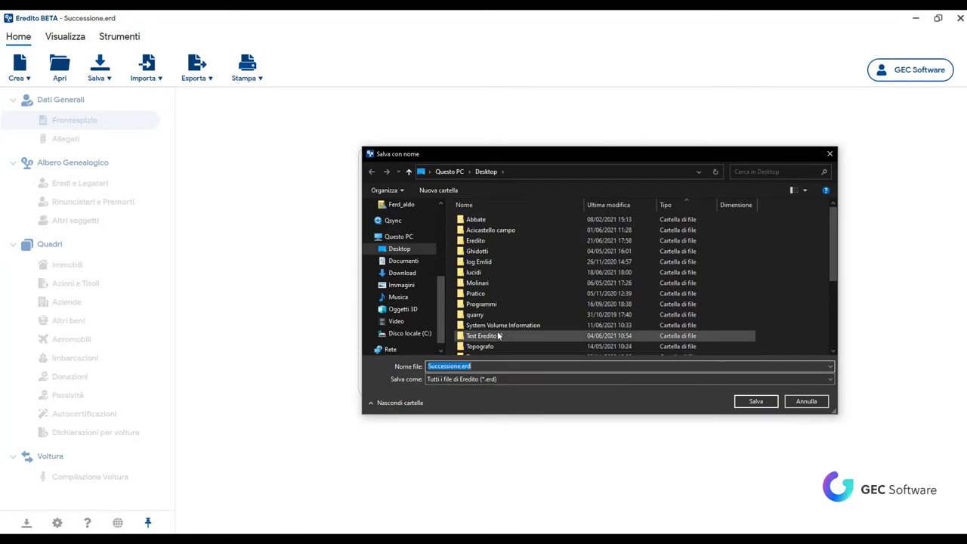
scroll(499, 336, "down", 4)
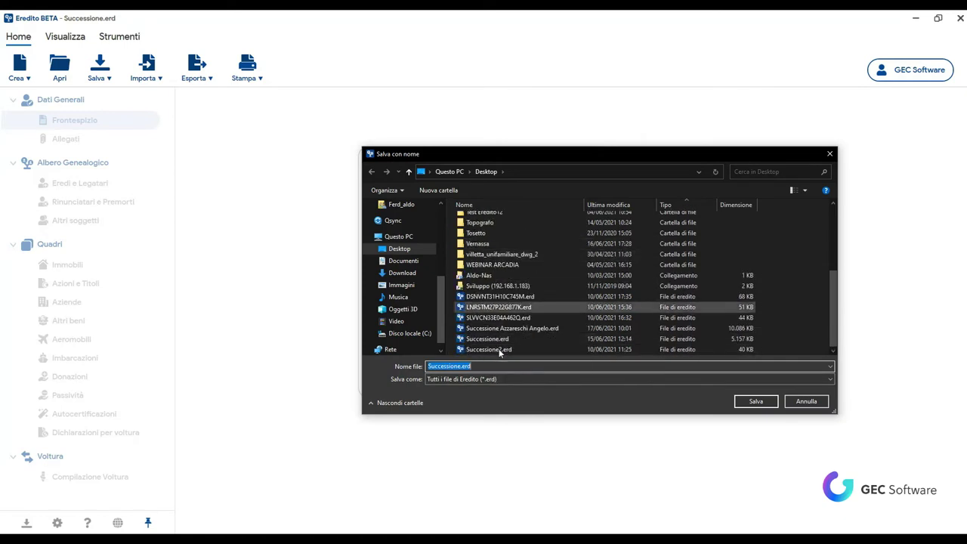
left_click(456, 366)
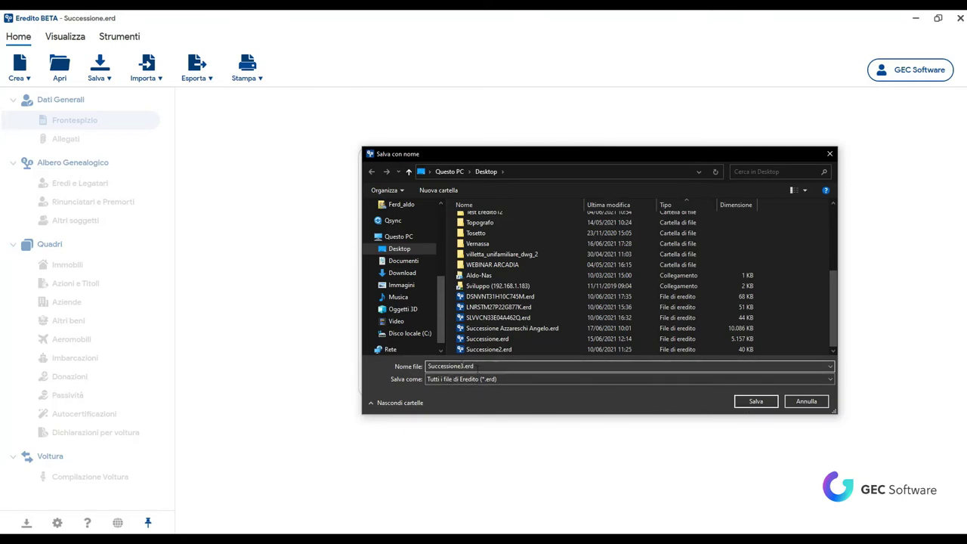
left_click(755, 400)
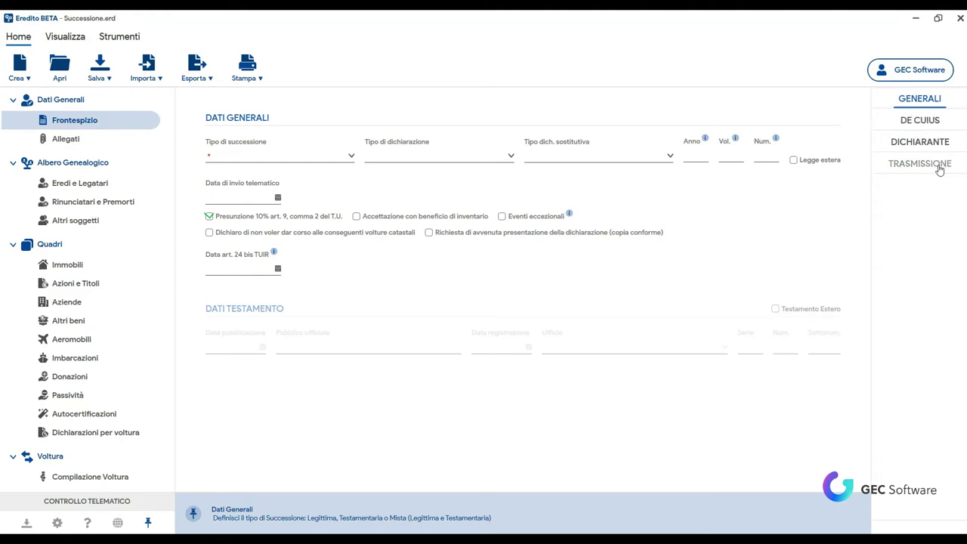
Step: In Dati Generali, choose Legittima for Tipo di successione and Prima Dichiarazione for Tipo di dichiarazione
left_click(350, 157)
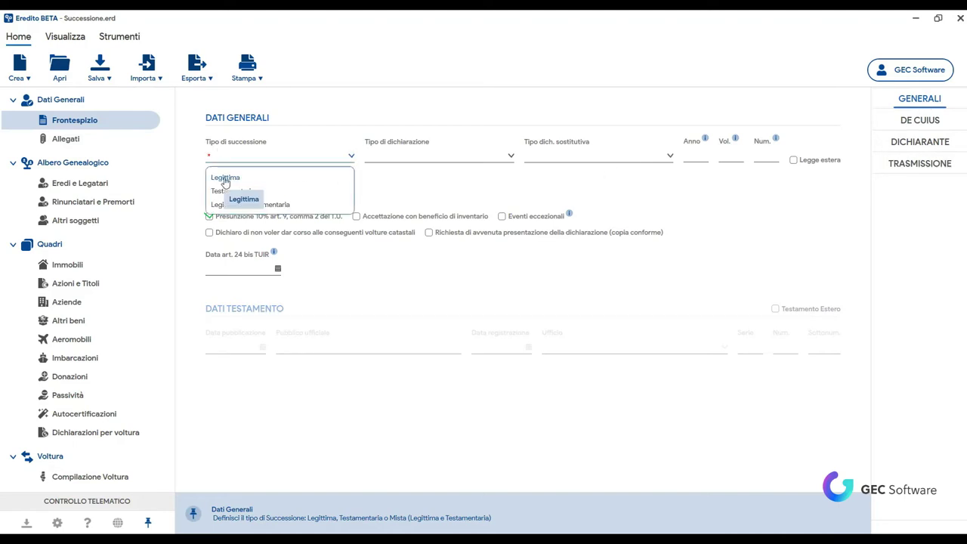
left_click(225, 180)
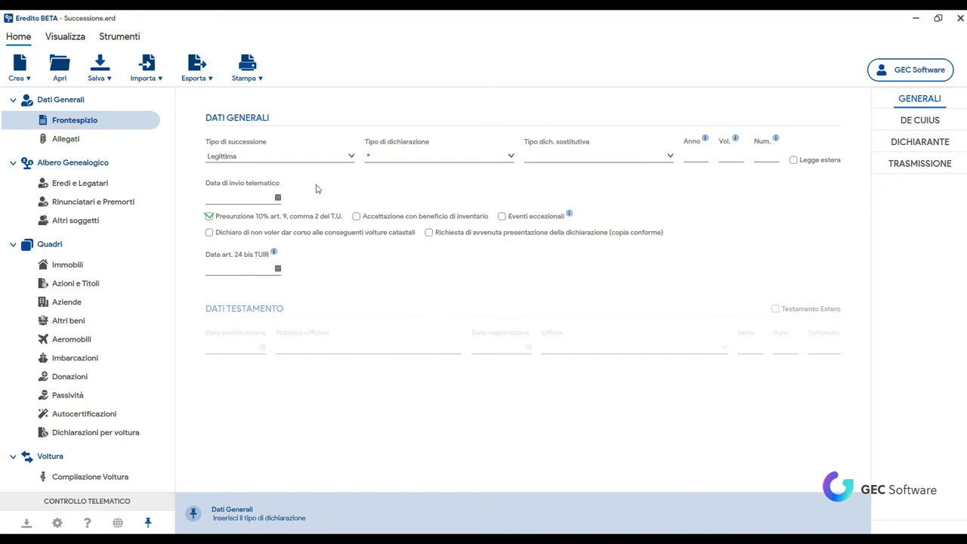
left_click(446, 158)
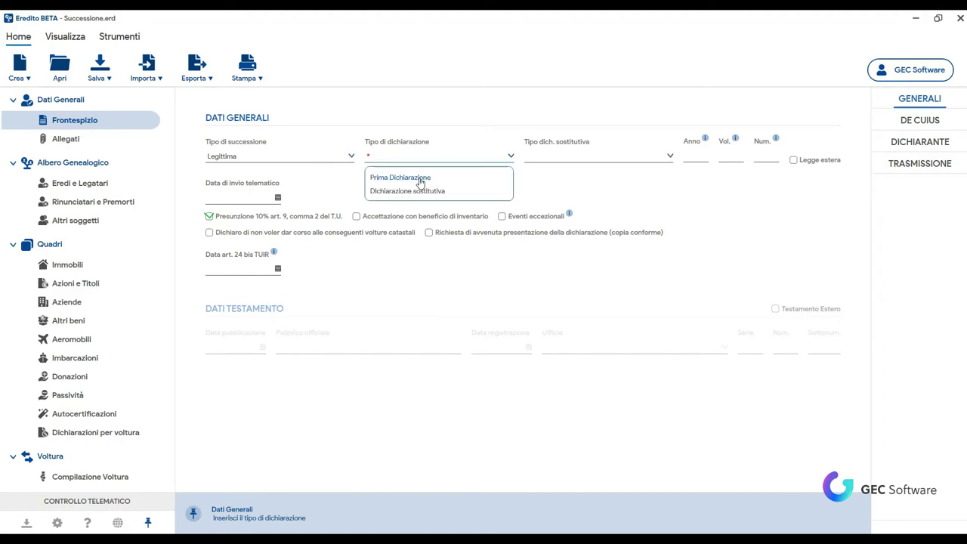
left_click(420, 178)
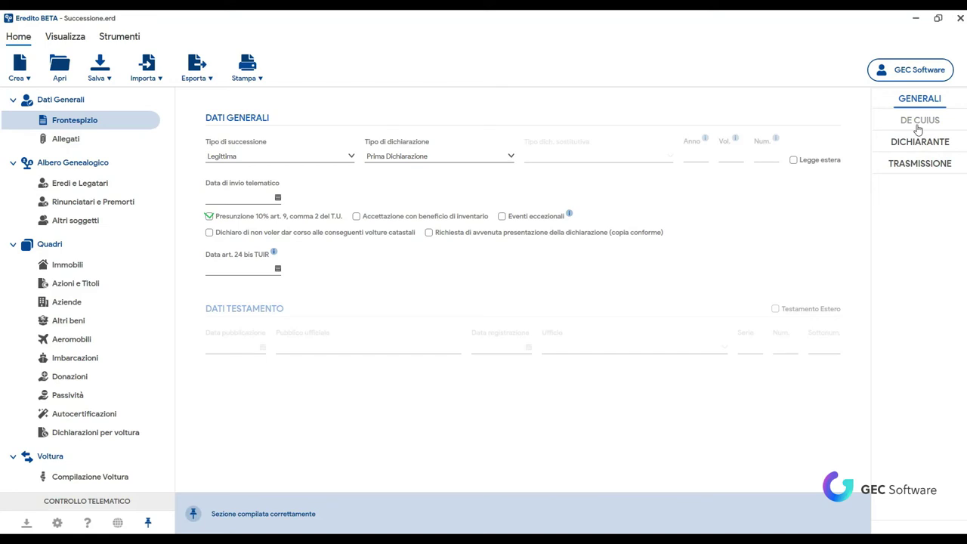
Step: On the De Cuius tab, enter the deceased's surname and first name
left_click(918, 128)
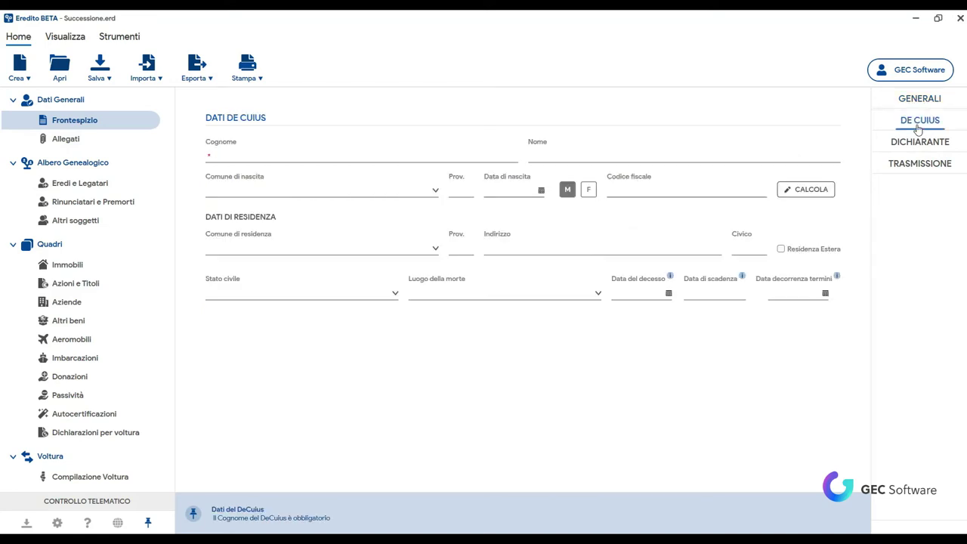
left_click(466, 158)
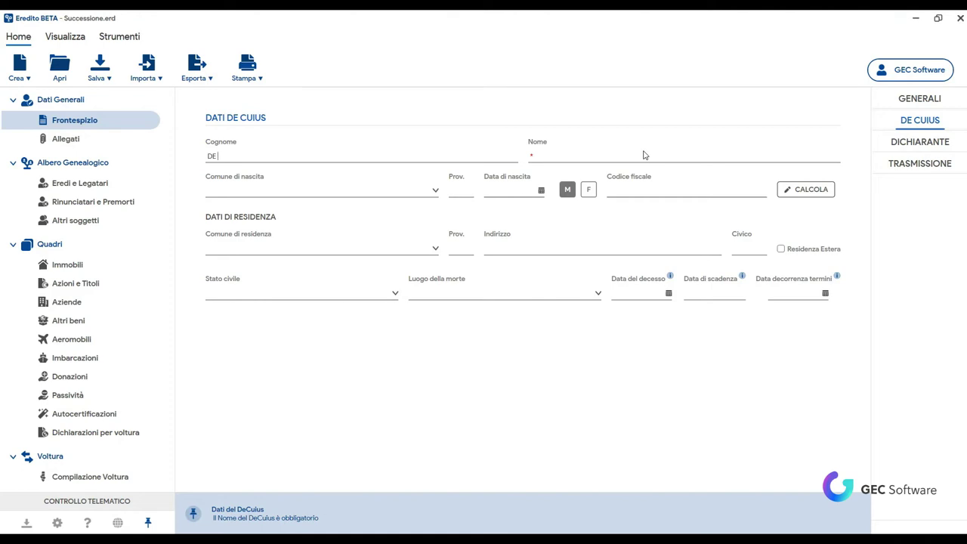
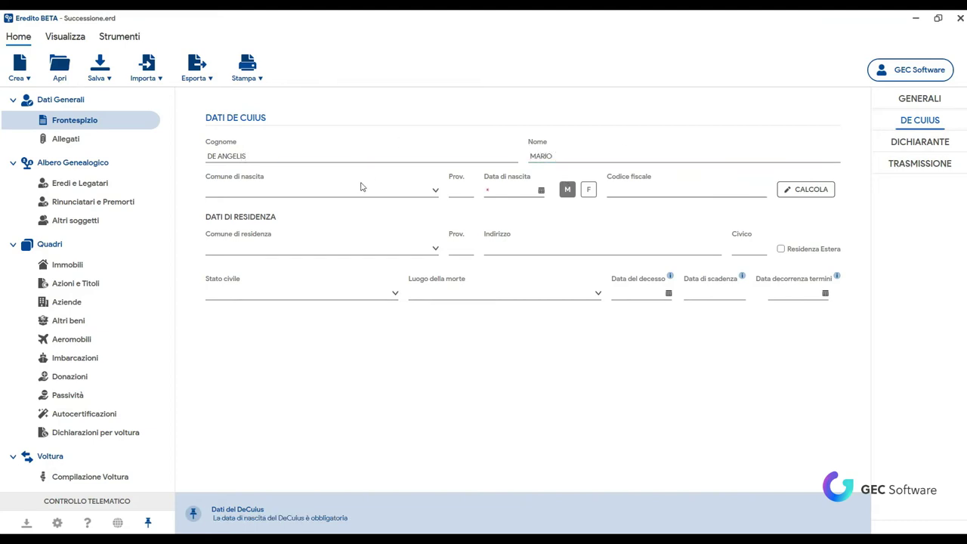
Step: Set the deceased's Comune di nascita to MERCOGLIANO (AV)
left_click(360, 186)
type("MERCOGLIANO")
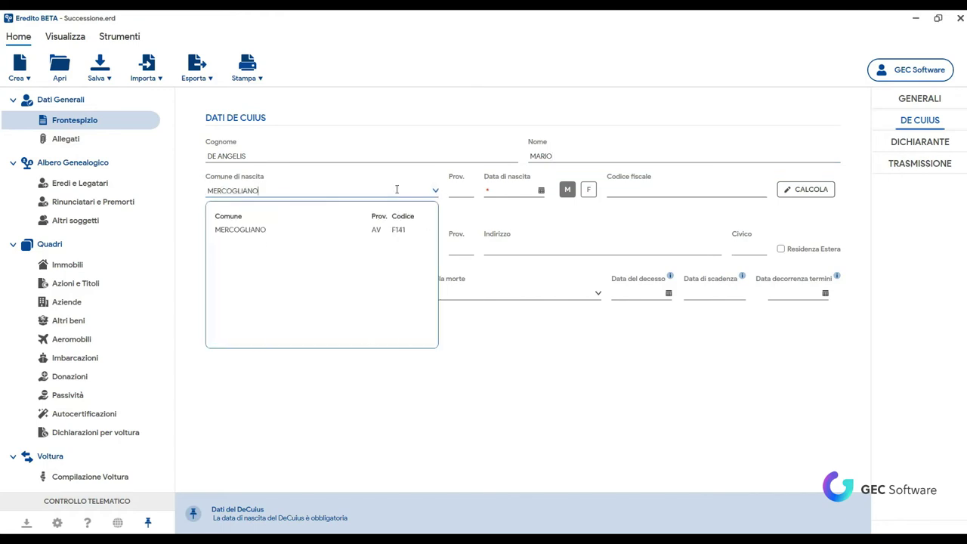
left_click(250, 237)
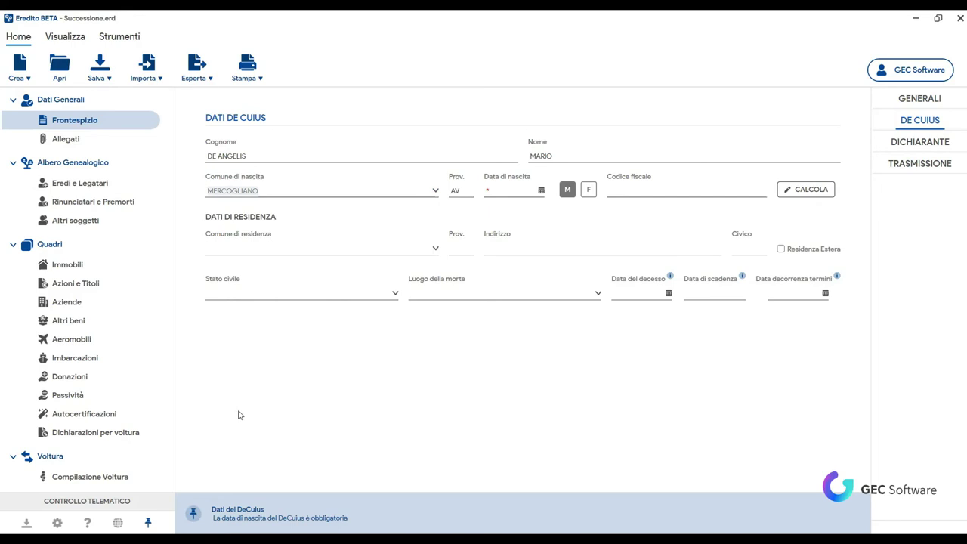
left_click(500, 191)
type("15/04/2021")
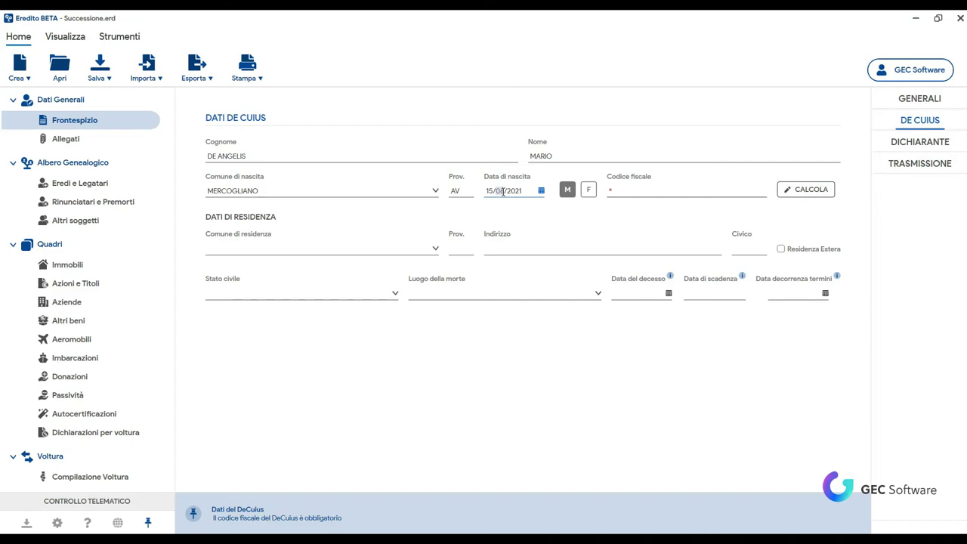
left_click(503, 191)
key("shift+End")
type("/19")
left_click(568, 190)
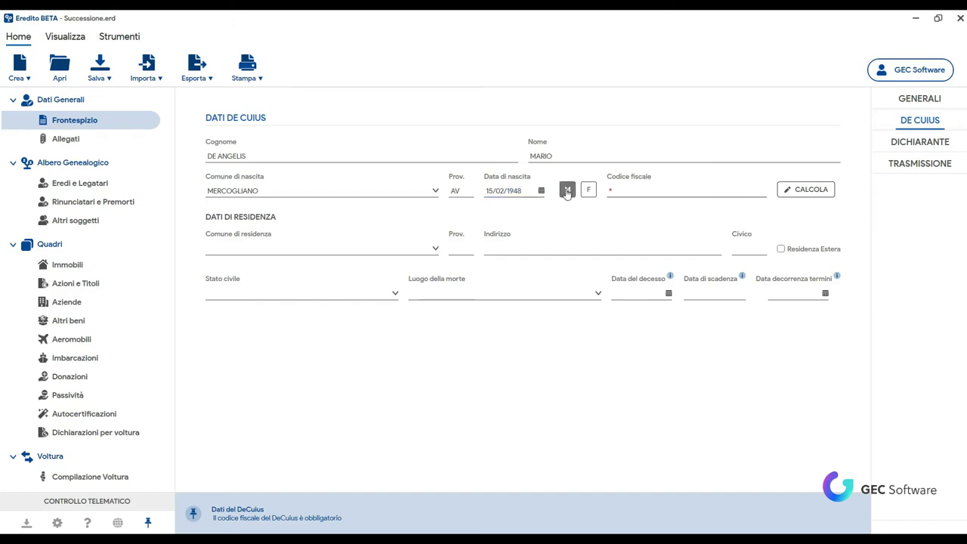
Step: Compute the tax code and set residence to MERCOGLIANO with the street address
left_click(815, 196)
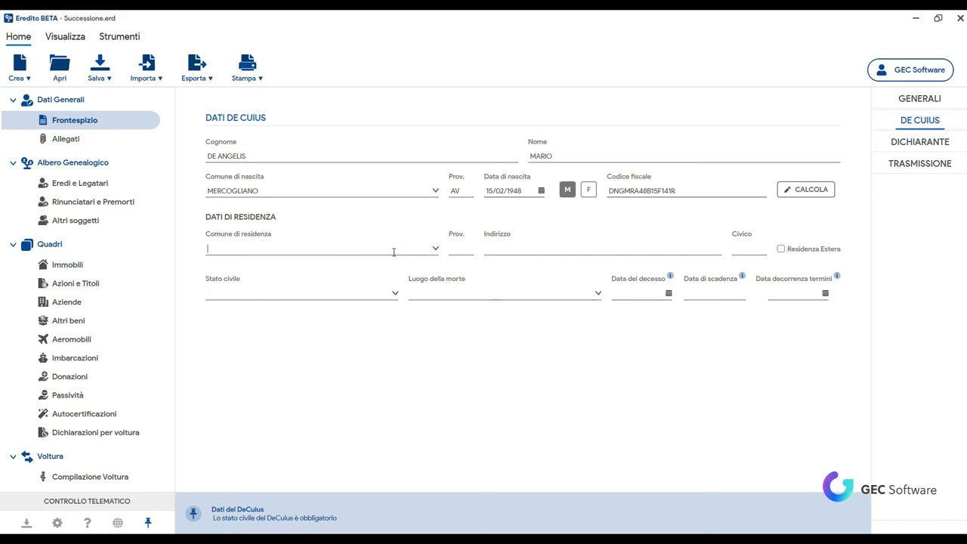
type("MERCOGLIANO")
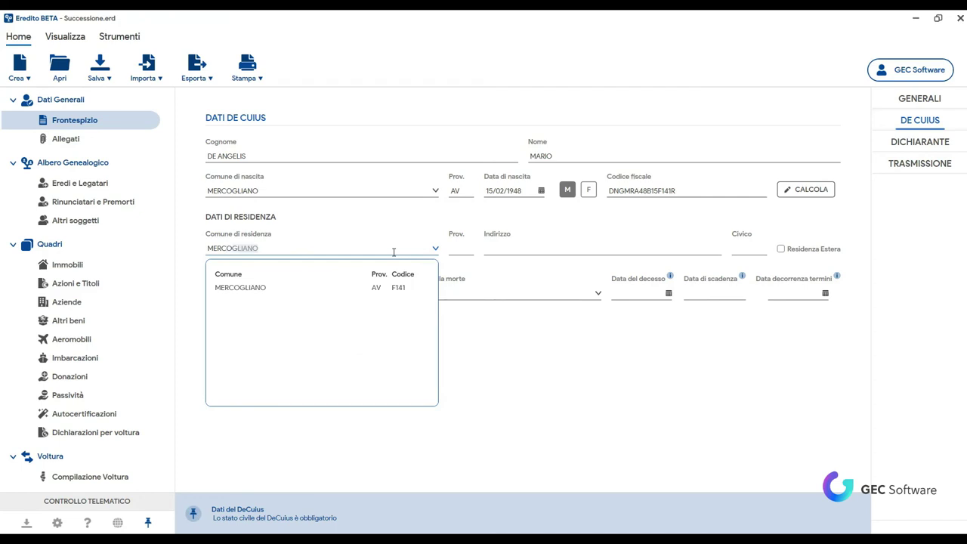
key("Return")
left_click(532, 251)
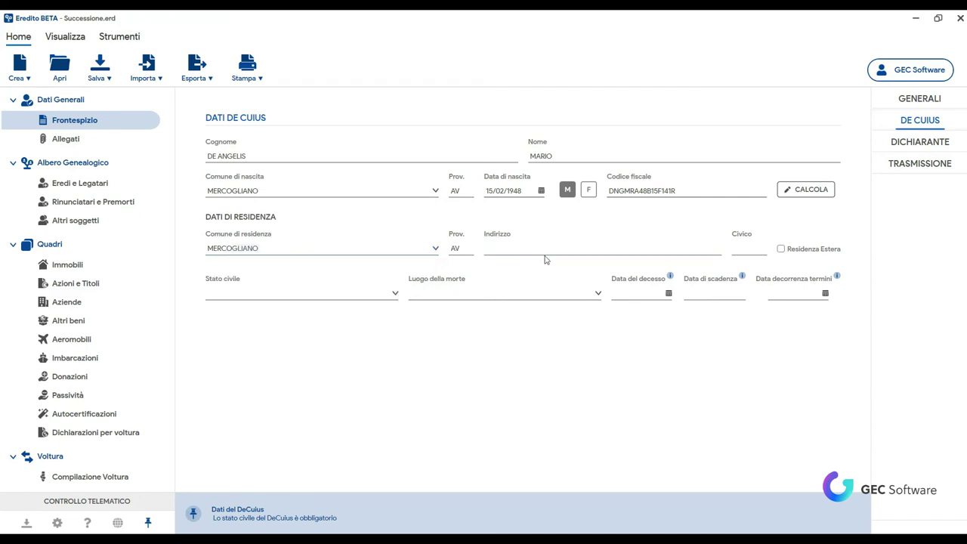
type("VIA ROMA")
Step: Set marital status to Coniugato in regime di comunione dei beni and death place MERCOGLIANO
left_click(392, 296)
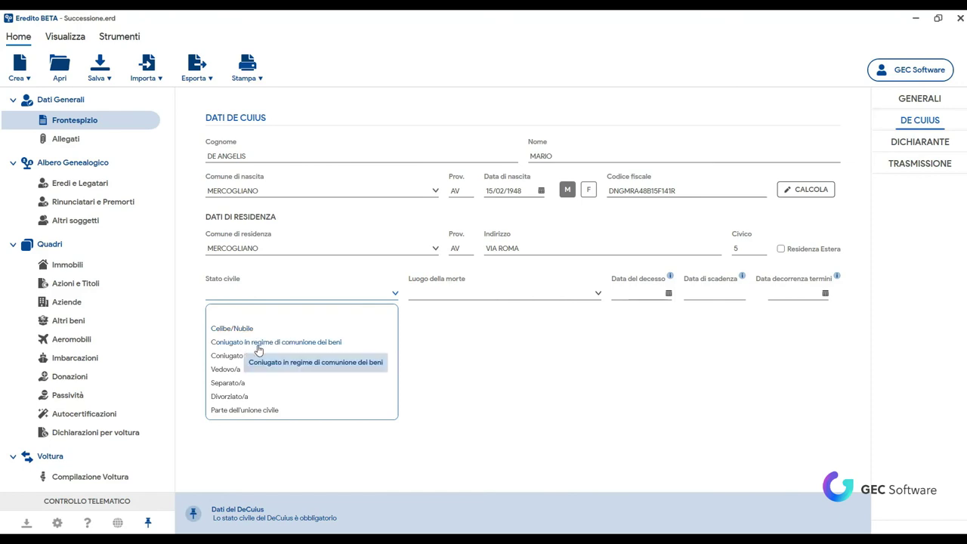
left_click(258, 349)
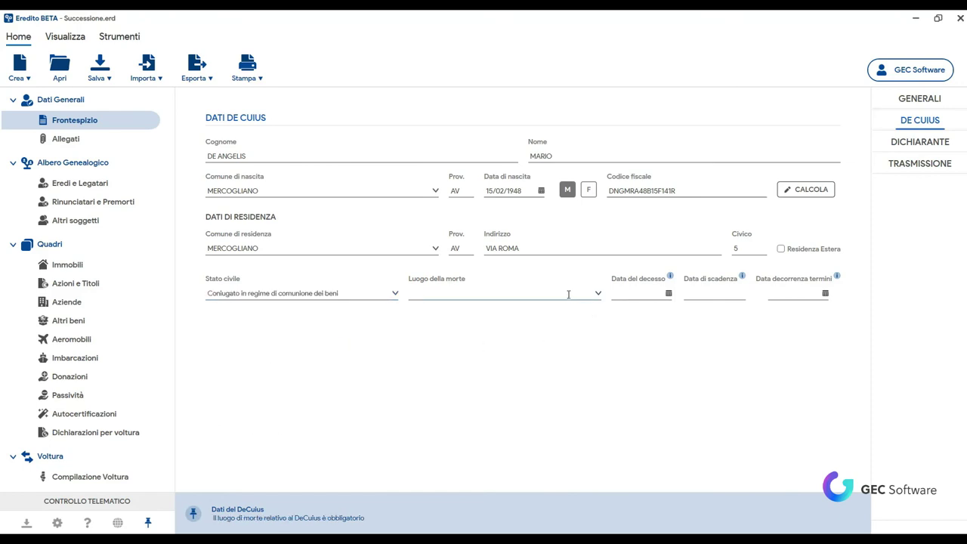
type("MERCO")
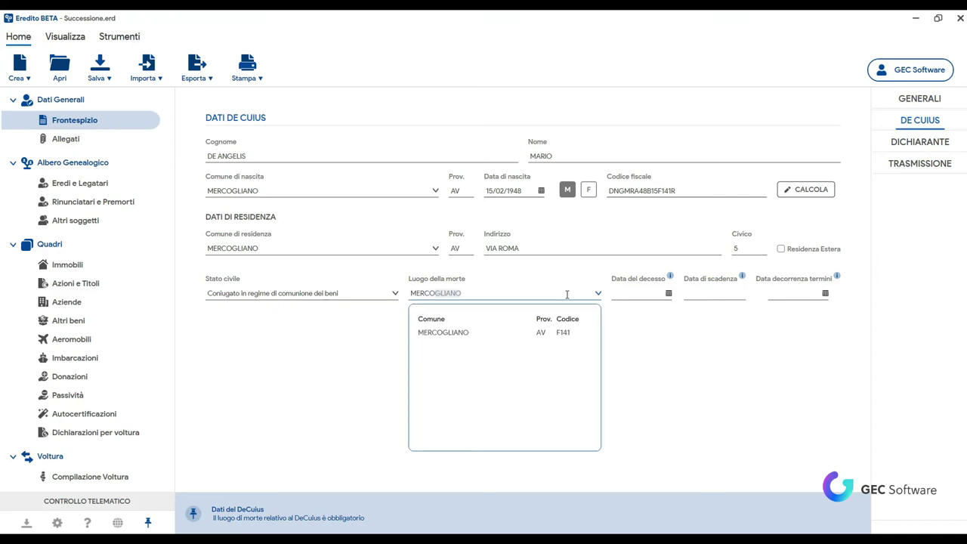
left_click(463, 337)
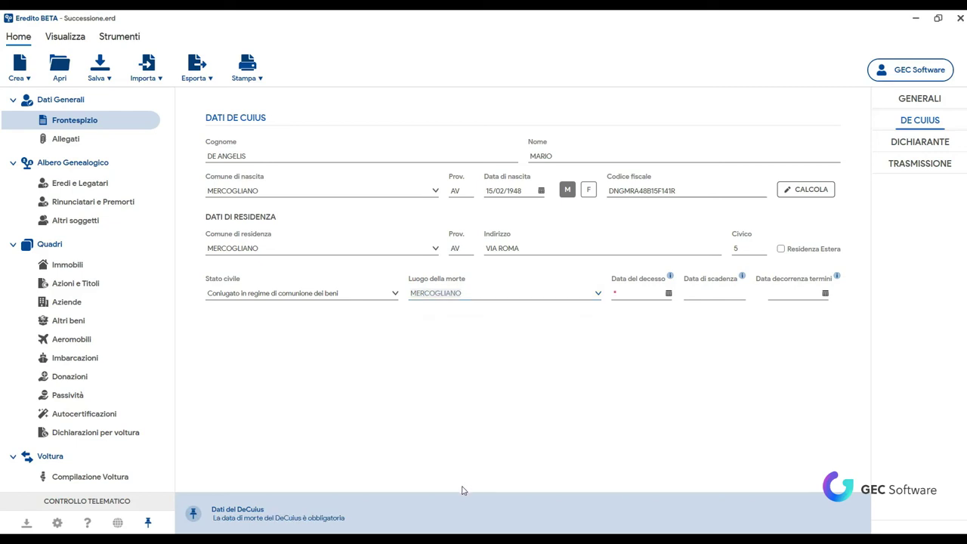
Step: Enter 20/03/2020 as Data del decesso, giving a 20/03/2021 filing deadline
left_click(620, 291)
type("20/06/2021")
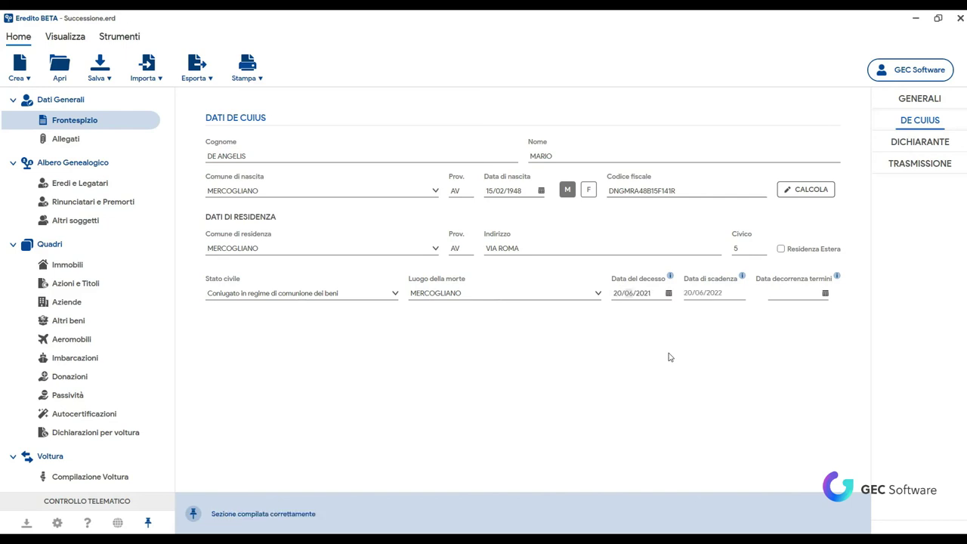
type("03/2")
type("020")
mouse_move(839, 277)
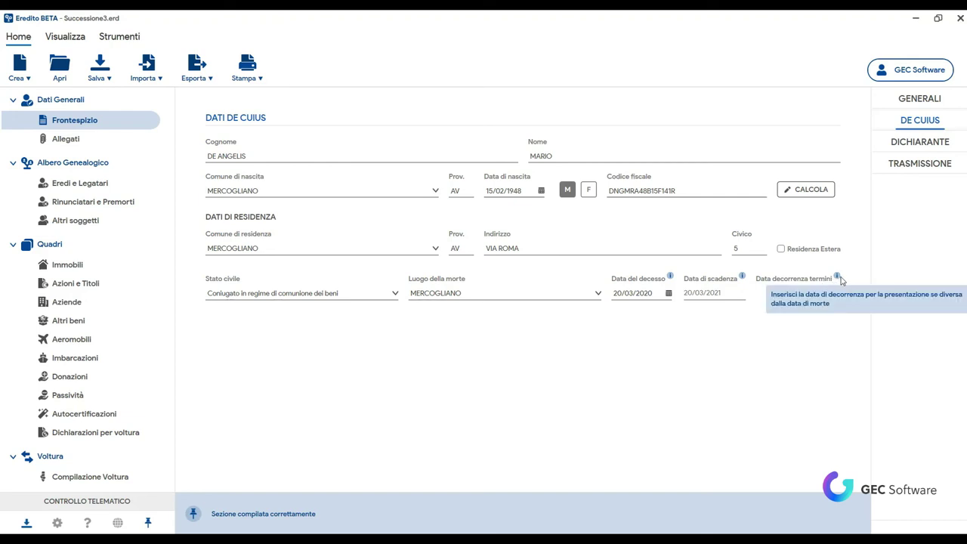
left_click(824, 297)
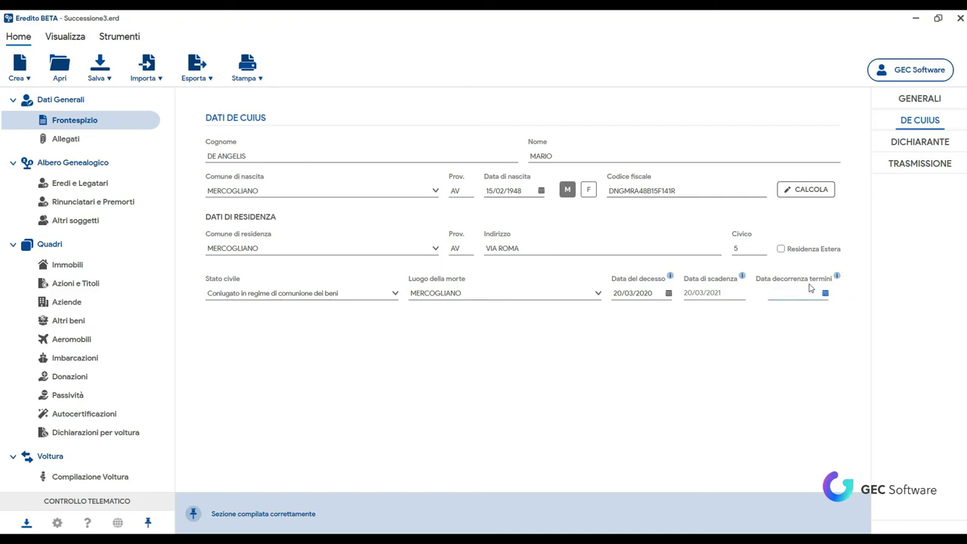
mouse_move(837, 279)
left_click(936, 142)
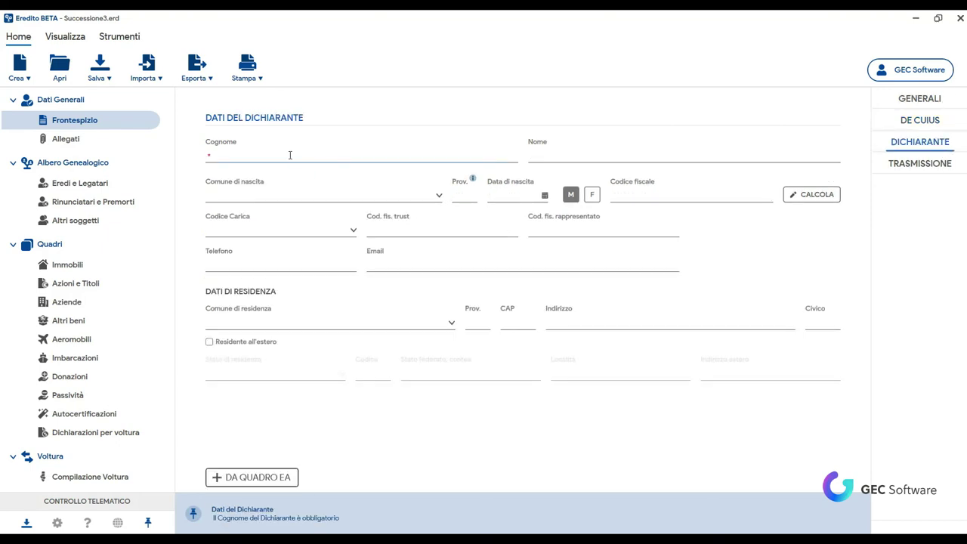